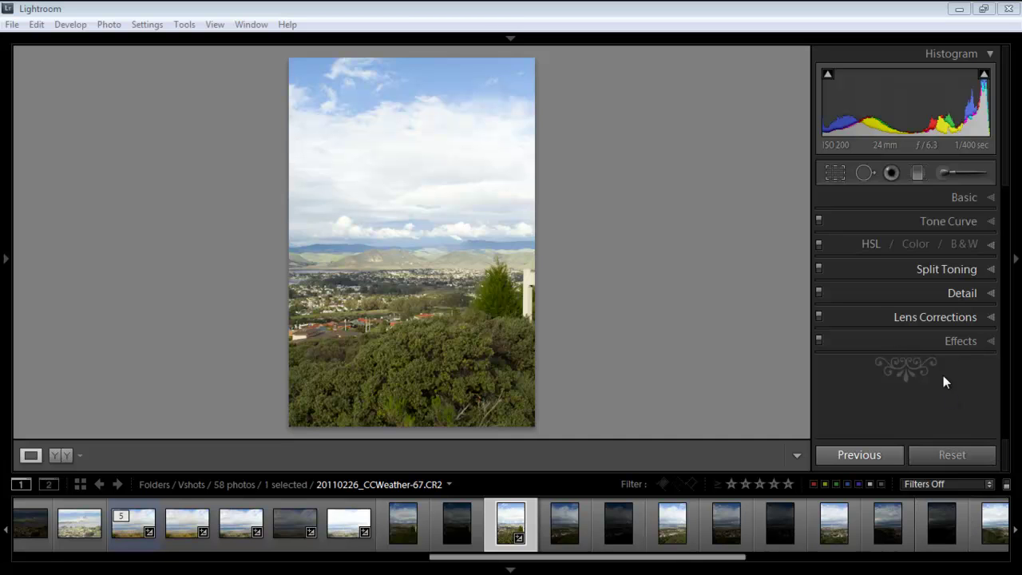
In the HSL Saturation tab, set Aqua and Blue saturation to +20 each.
click(870, 244)
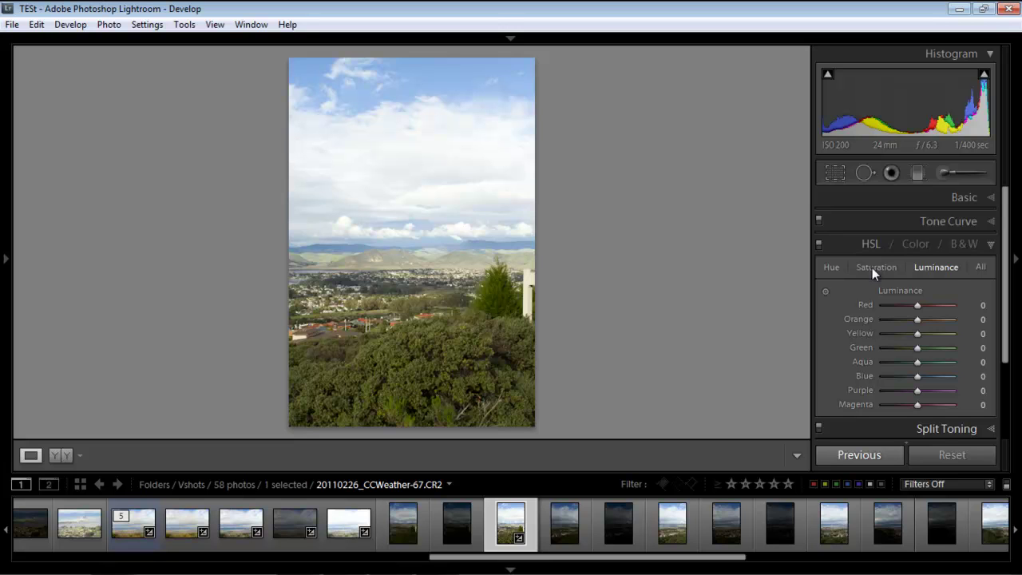
click(872, 266)
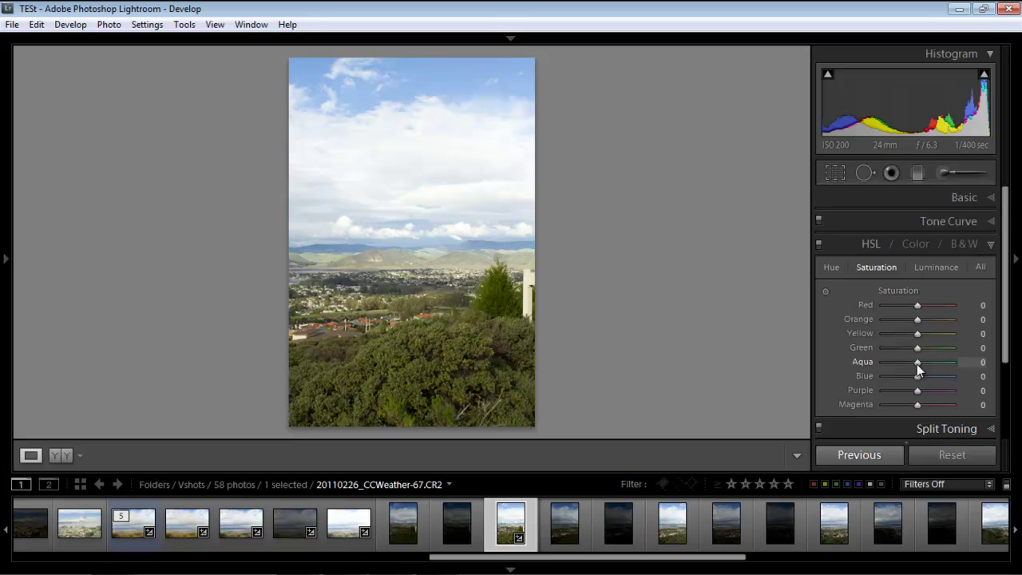
drag(917, 364, 925, 377)
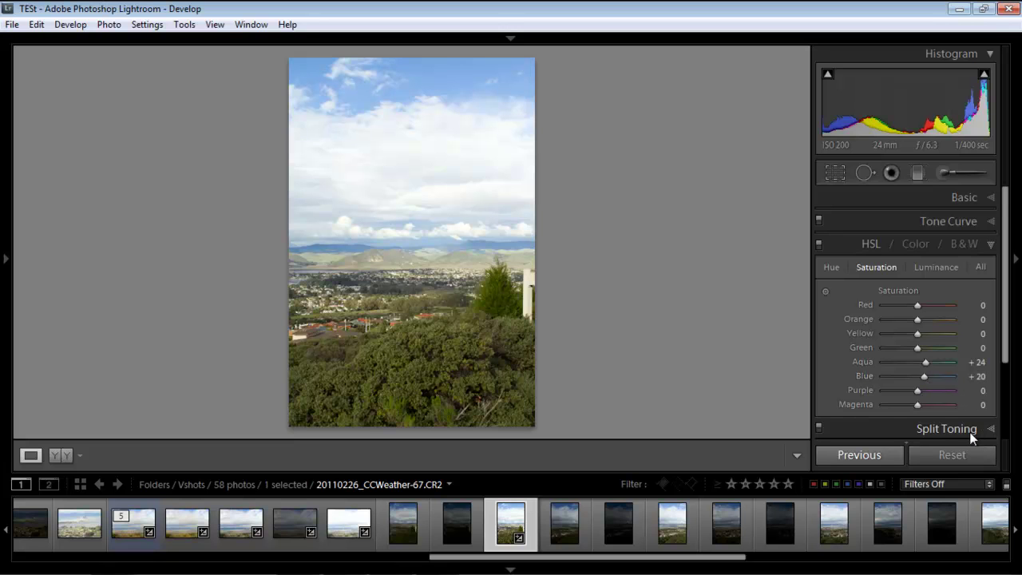
text(20)
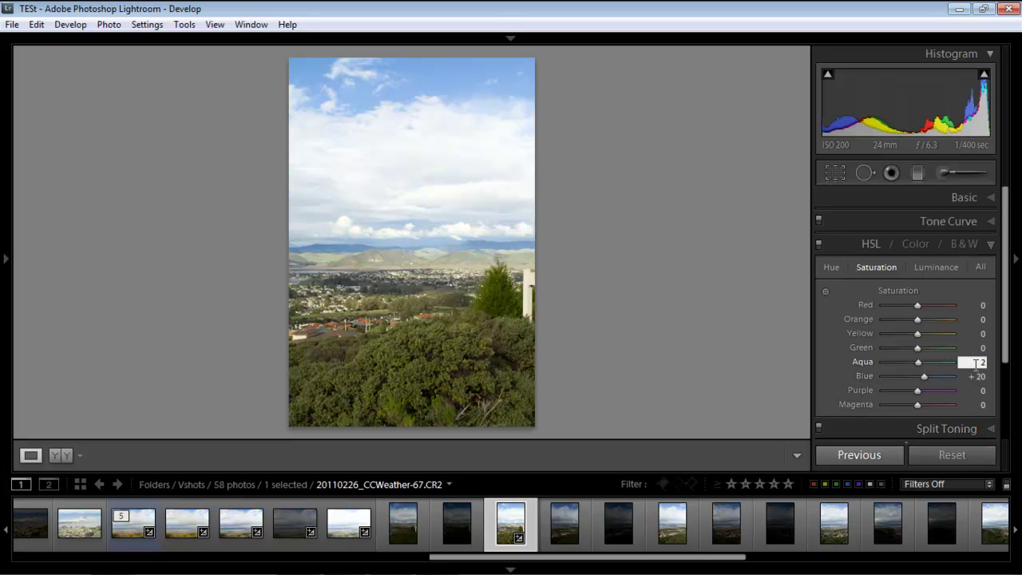
click(971, 377)
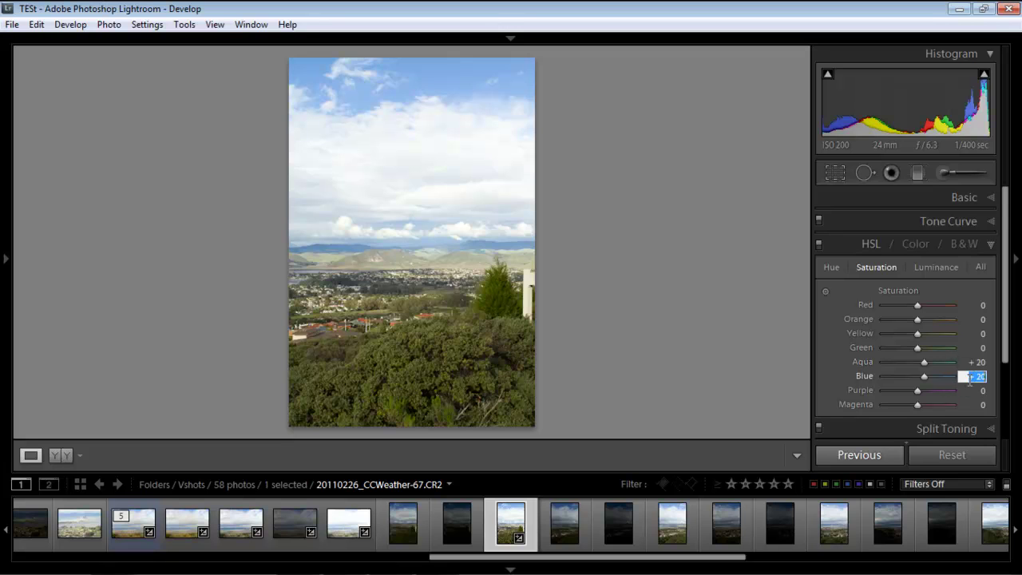
text(20)
Toggle the HSL panel off and on repeatedly to compare the sky, ending with it on.
click(819, 246)
click(820, 246)
click(820, 246)
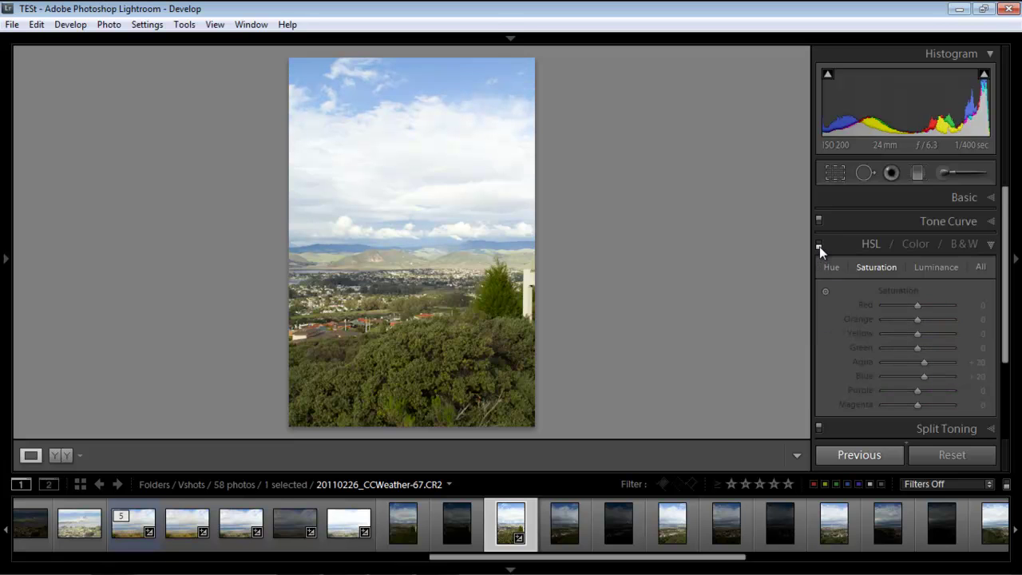
click(820, 246)
click(819, 246)
click(820, 246)
click(819, 246)
click(819, 246)
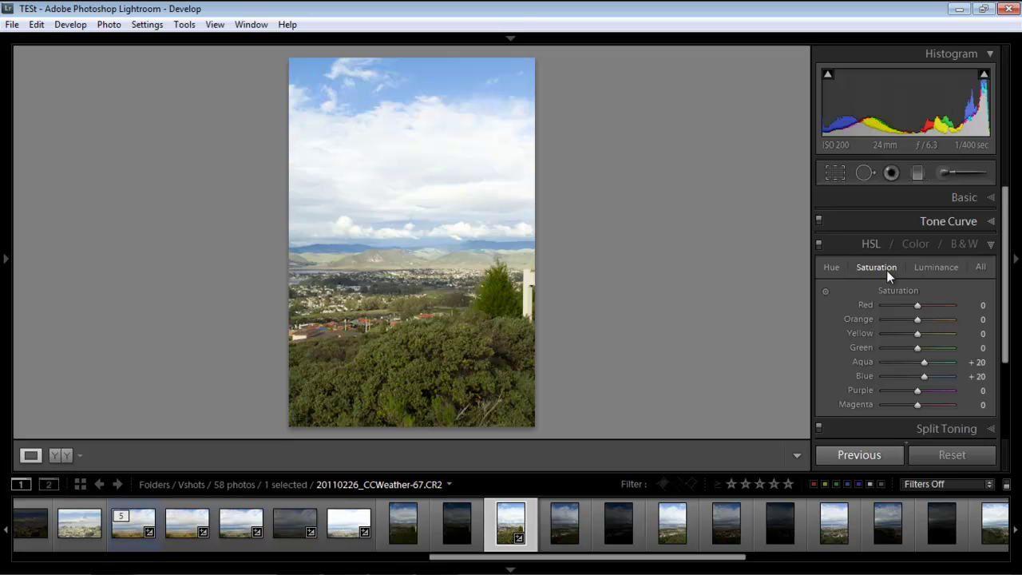
In the HSL Luminance tab, set Aqua and Blue luminance to -20 each.
click(929, 275)
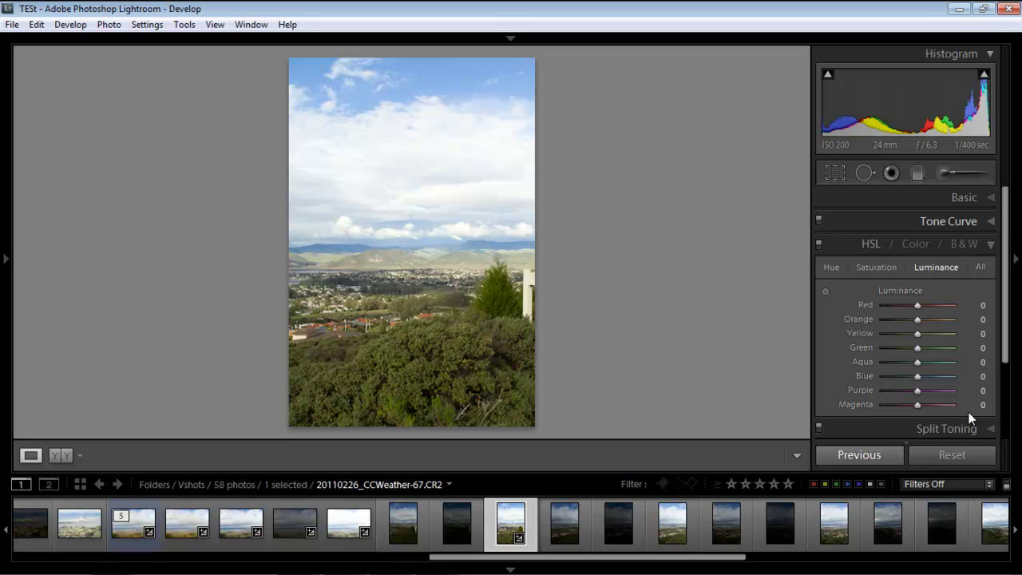
click(981, 361)
text(-20-20)
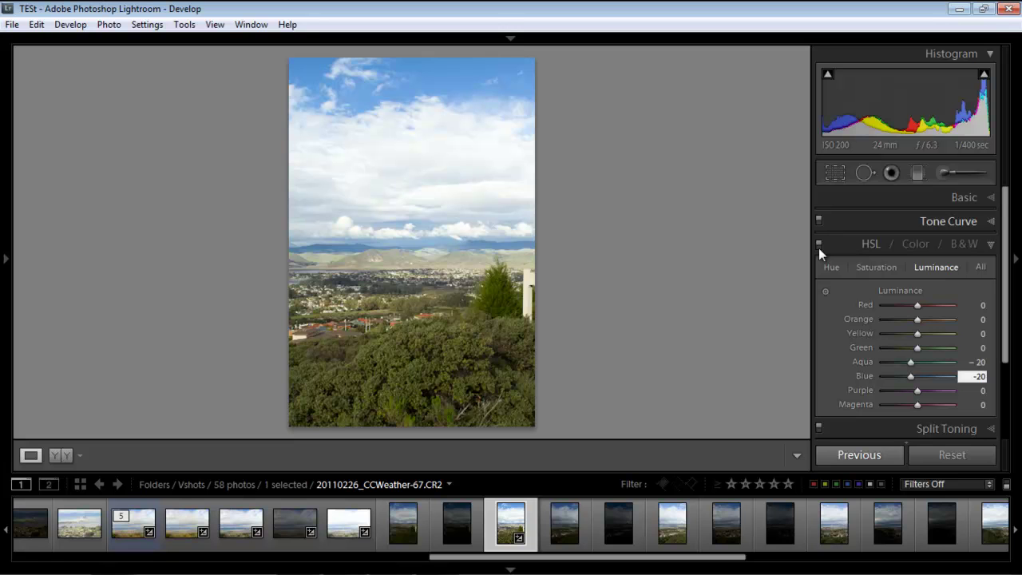
Toggle the HSL adjustment off and on to compare the darkened sky, leaving it on.
click(819, 245)
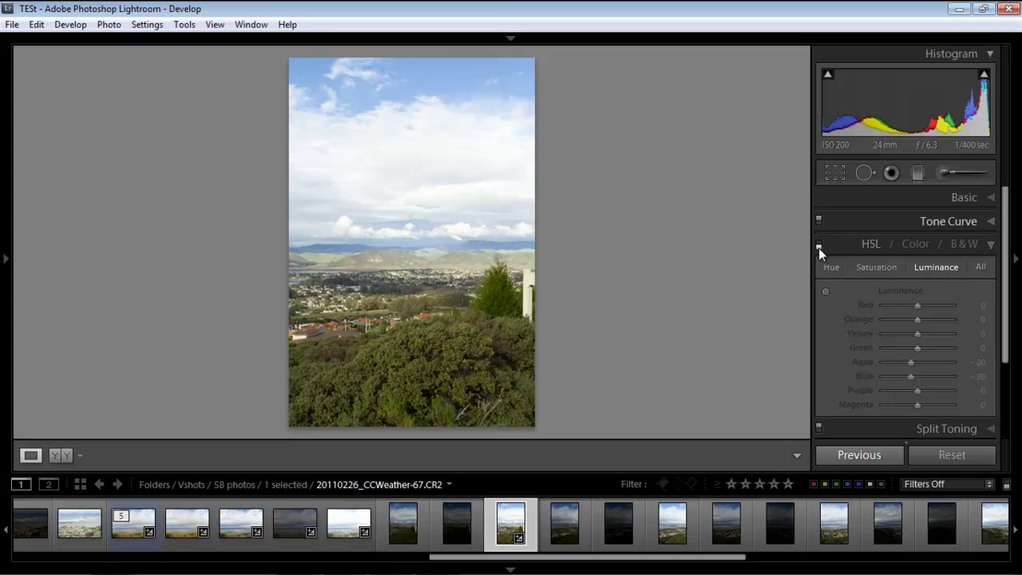
click(818, 246)
click(819, 248)
click(819, 248)
click(819, 248)
click(818, 248)
click(819, 248)
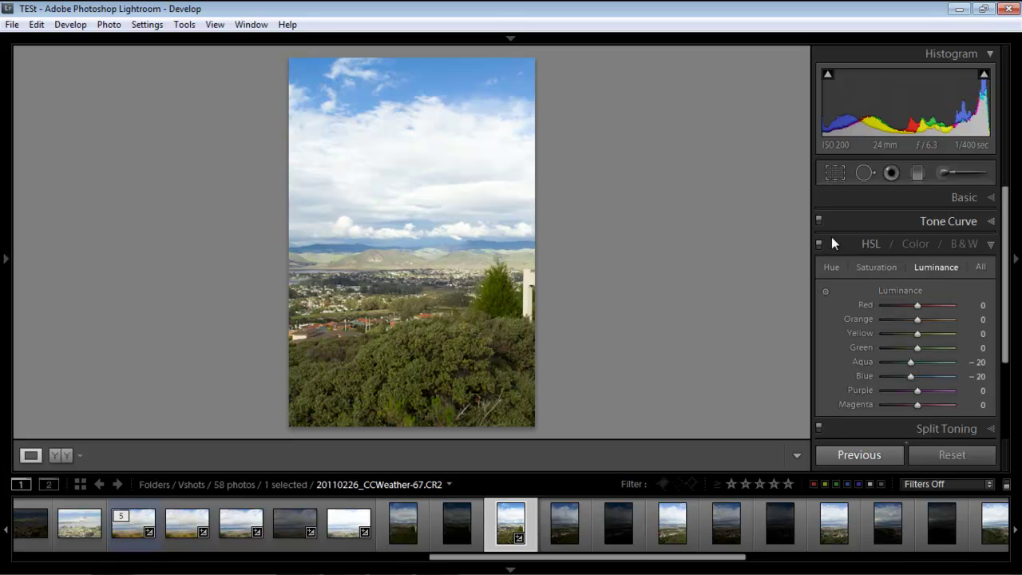
Switch the HSL panel back to the Saturation tab showing Aqua and Blue at +20.
click(862, 264)
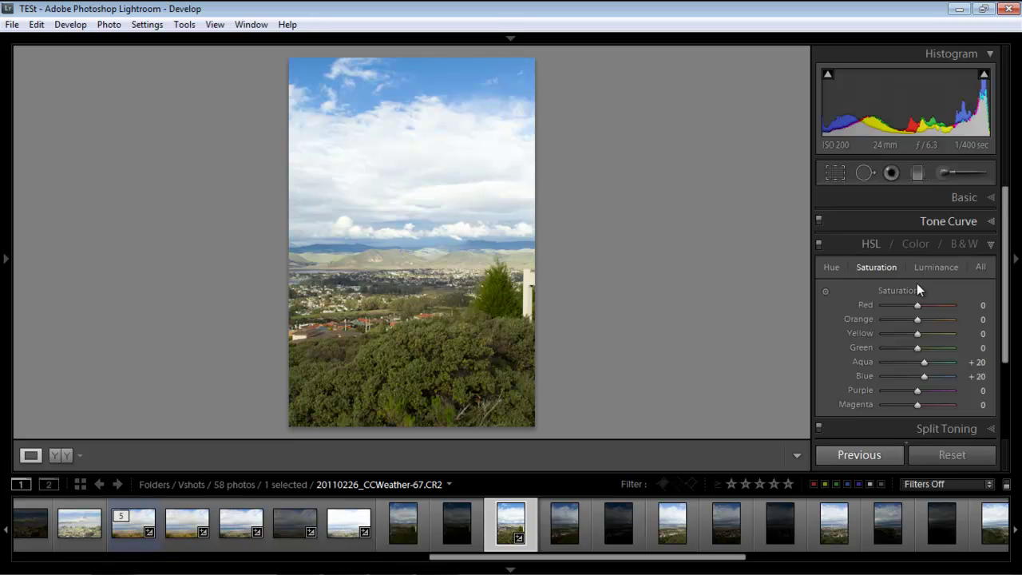
Open the left panel to show the Navigator and Presets list with Instapolarizer_Medium.
click(6, 262)
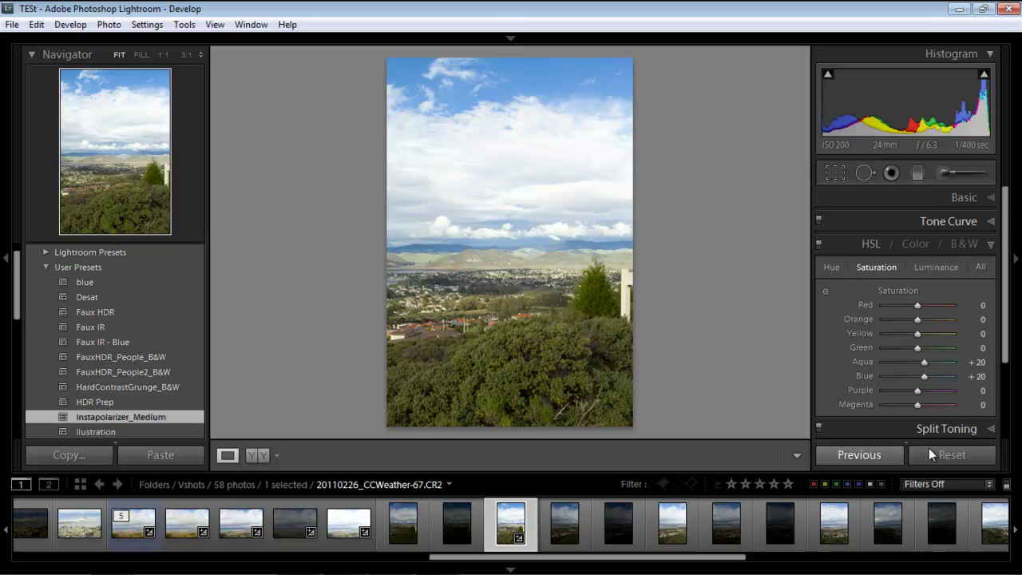
Reset the photo, apply the Instapolarizer_Medium user preset, and hide the left panel.
click(953, 455)
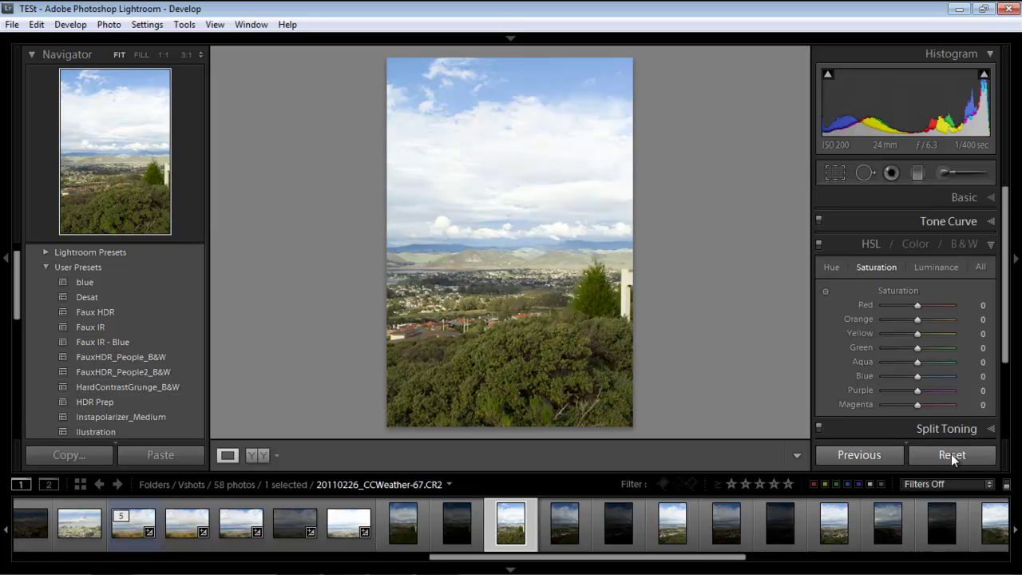
click(142, 418)
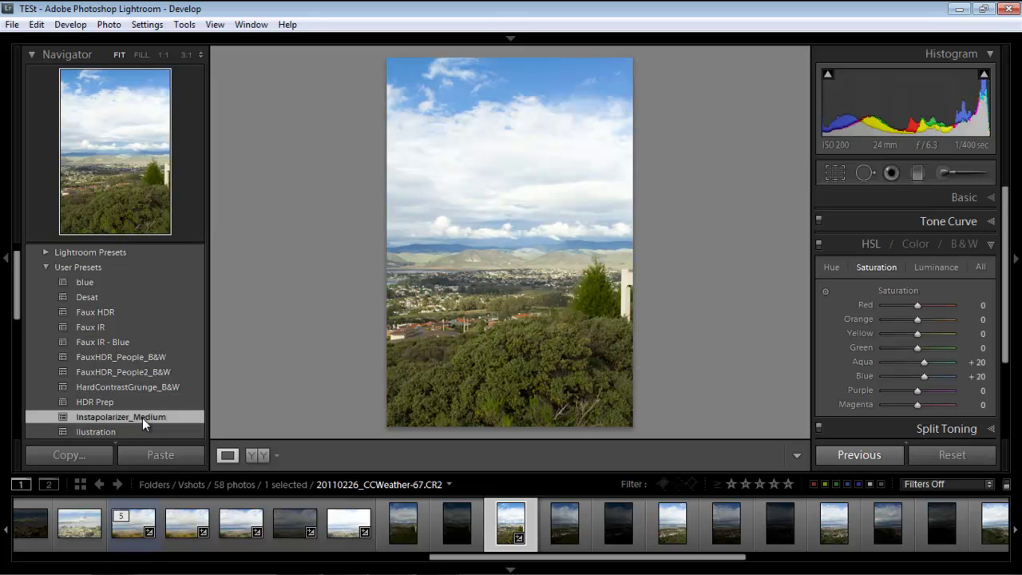
click(6, 257)
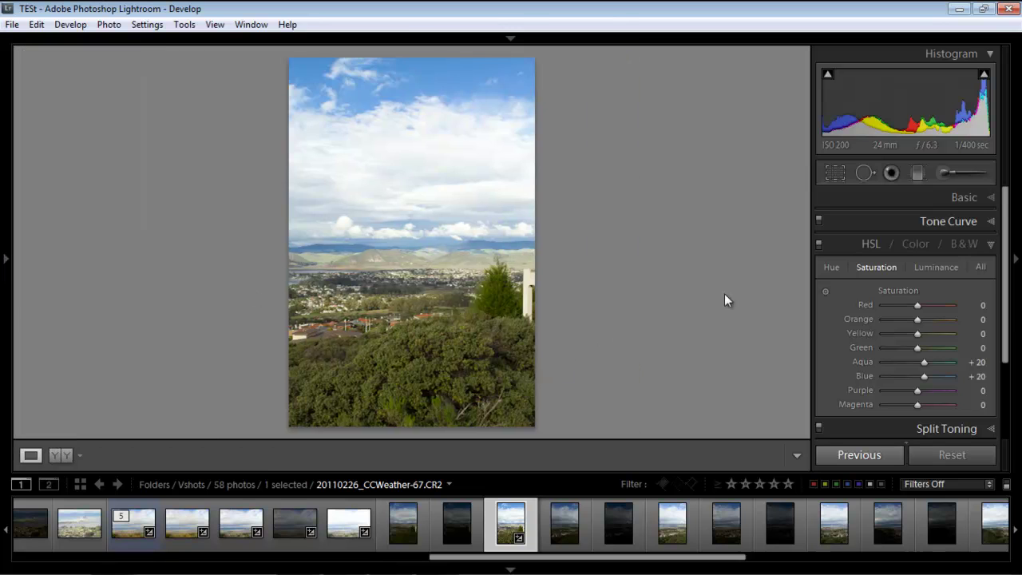
Toggle the HSL adjustment off and on to compare the preset's effect.
click(818, 247)
click(817, 247)
click(817, 247)
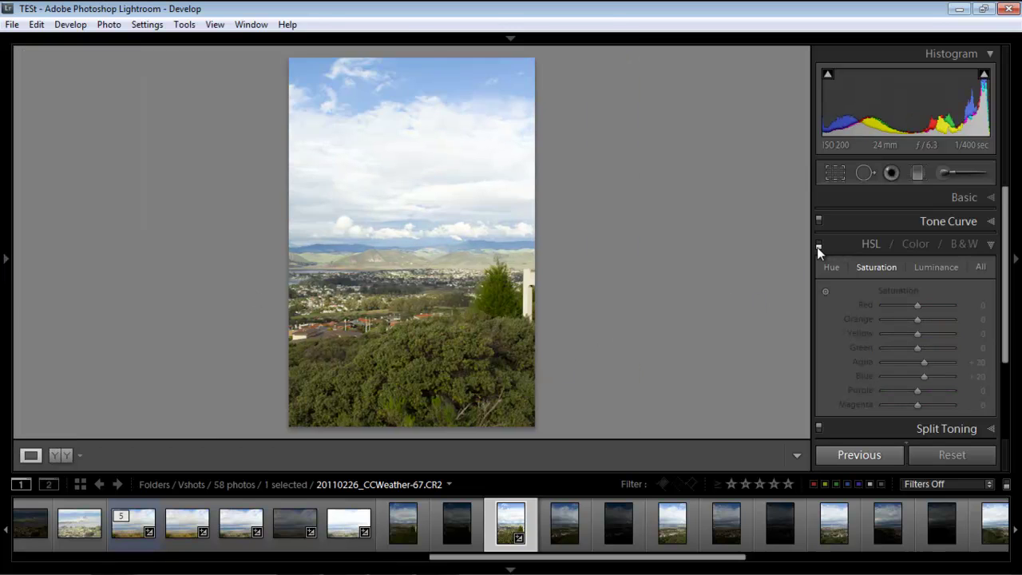
click(817, 247)
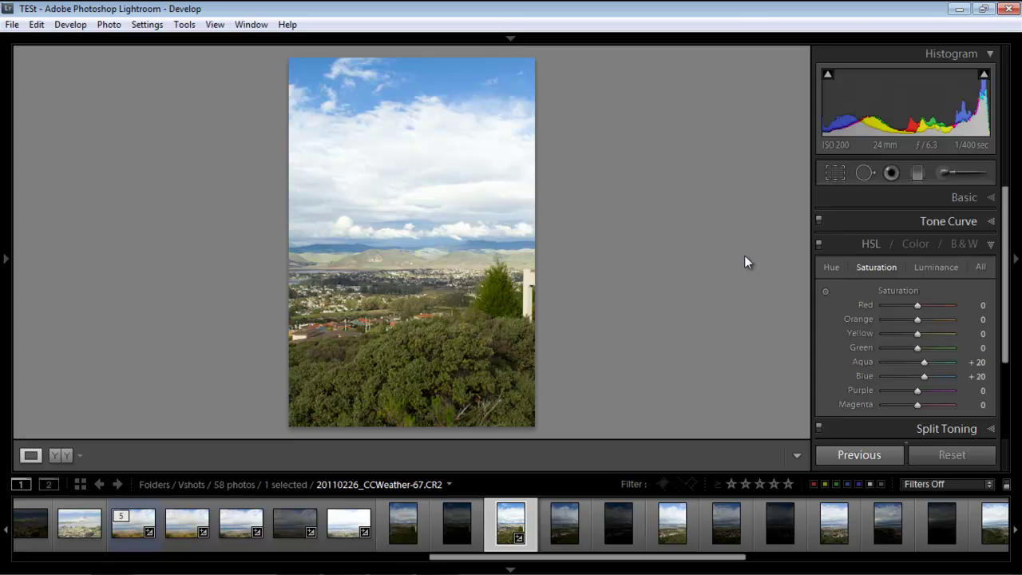
In Camera Raw's HSL / Grayscale Saturation tab, set Aquas and Blues to +20 each.
key(alt+Tab)
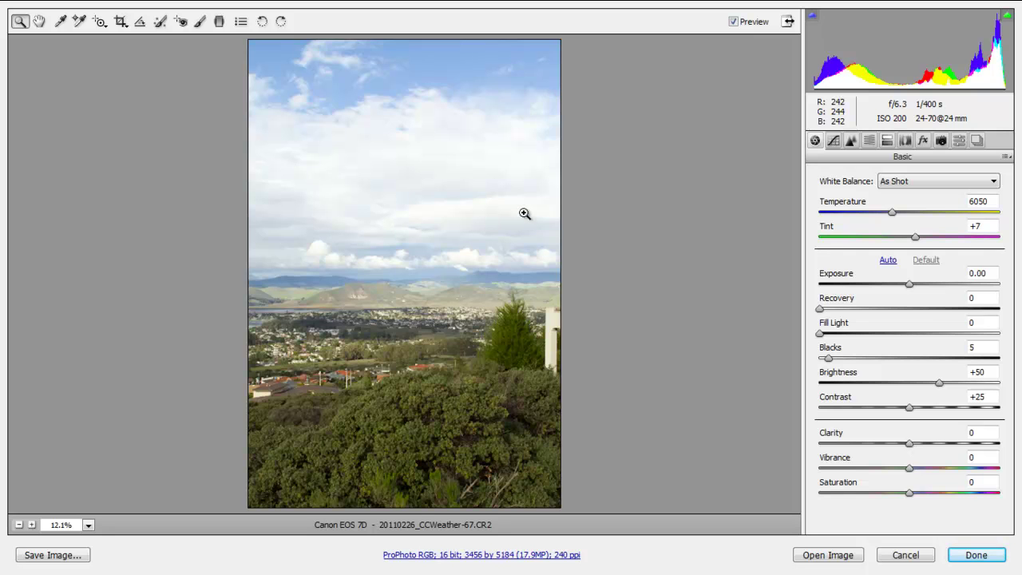
click(871, 143)
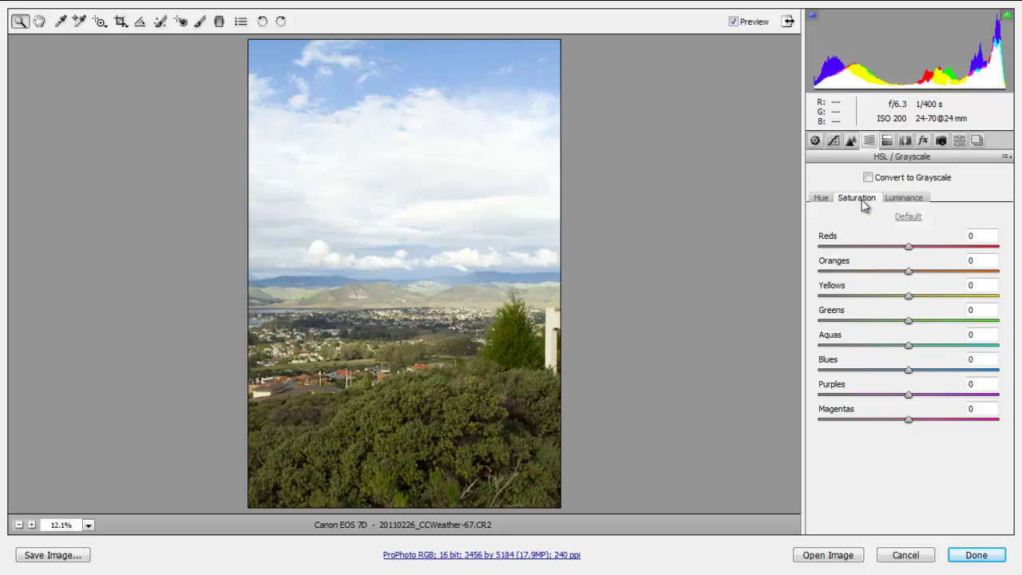
click(984, 338)
text(20)
click(995, 359)
text(20)
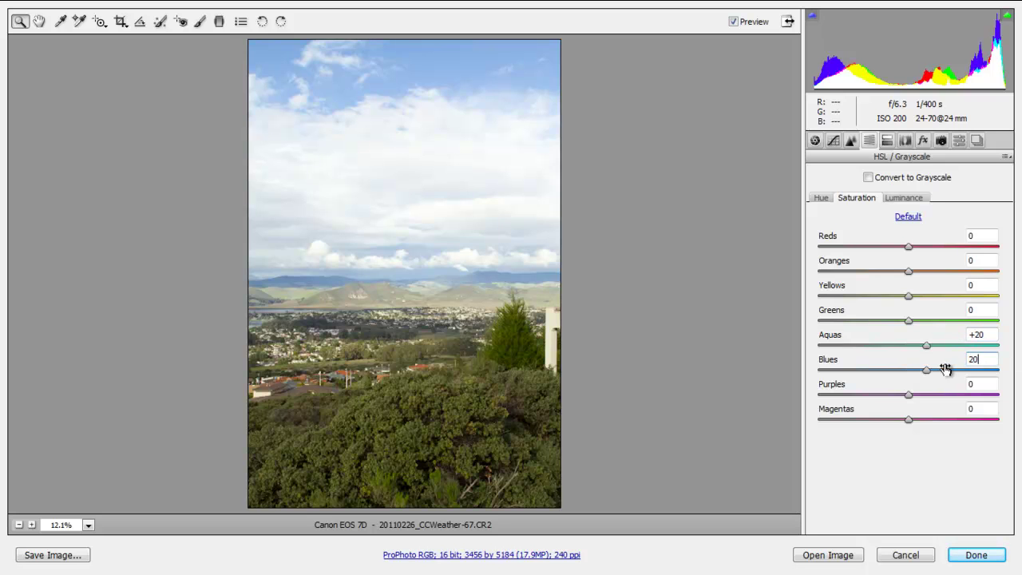
Toggle Preview repeatedly to compare the adjusted sky with the original.
click(733, 22)
click(733, 22)
click(733, 22)
click(733, 22)
click(734, 22)
click(733, 22)
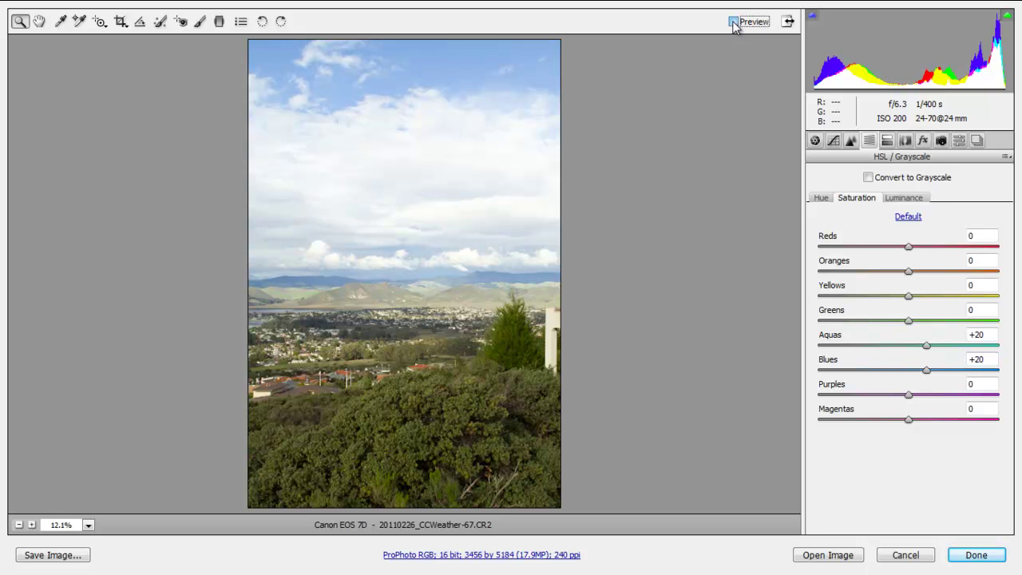
In the Luminance sub-tab, set Aquas and Blues luminance to -20 each.
click(895, 198)
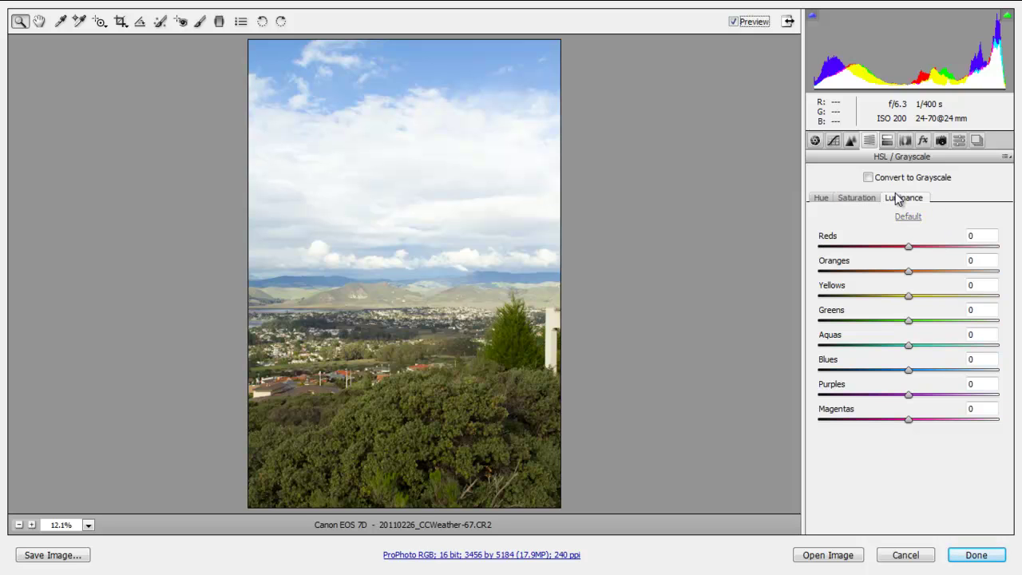
click(981, 335)
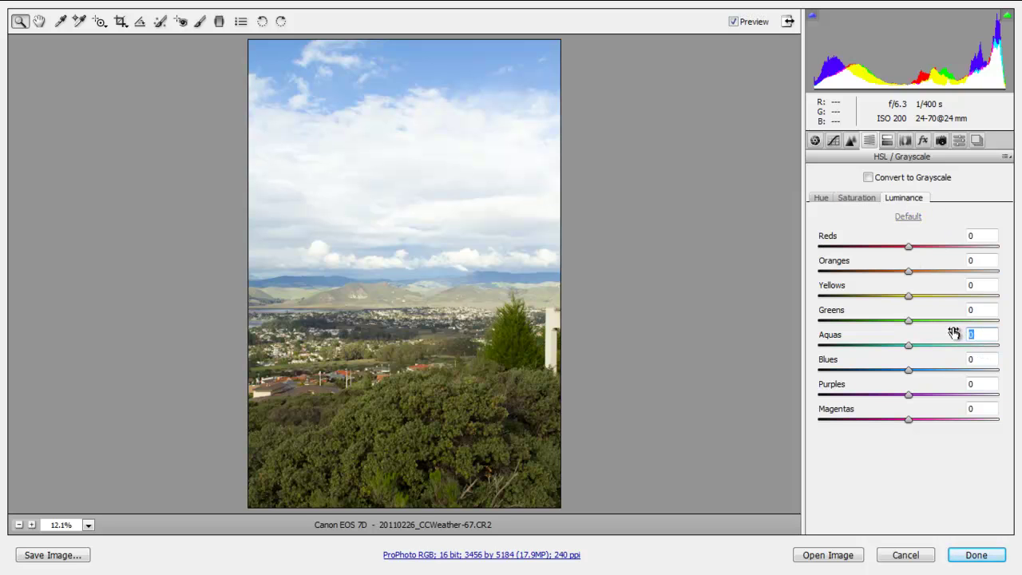
text(-20)
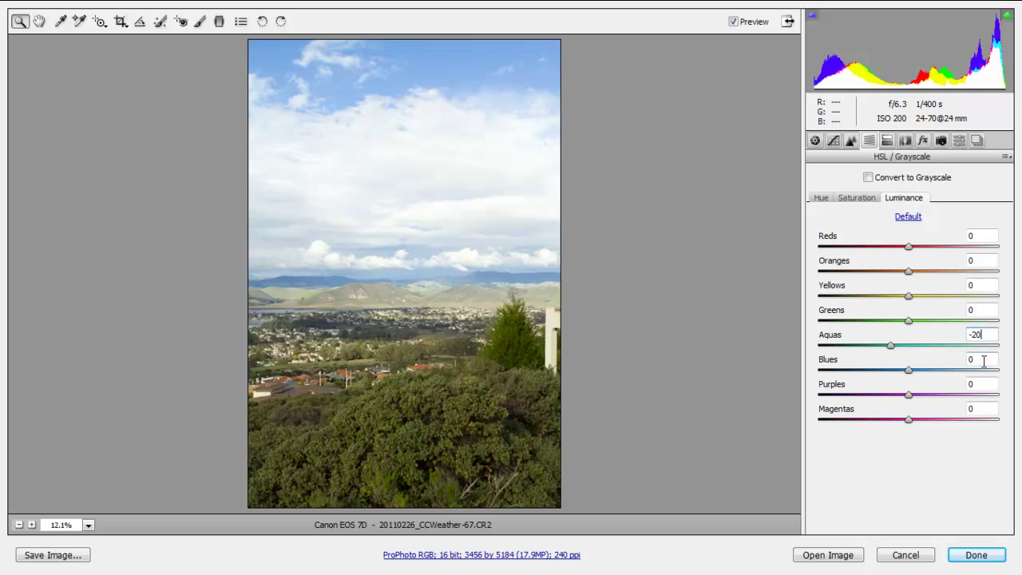
click(984, 362)
text(-20)
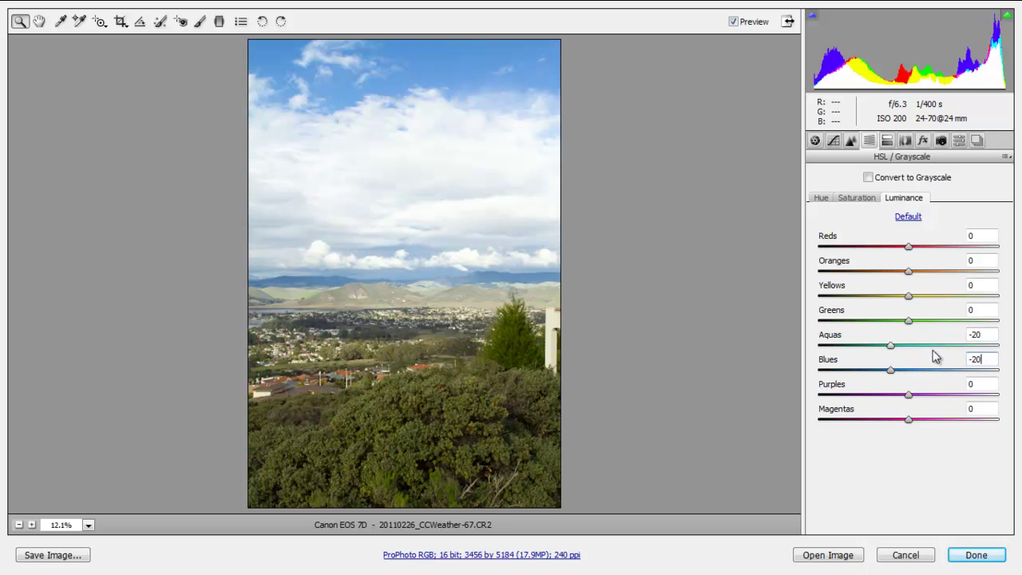
Toggle Preview on and off to compare the darkened sky with the original.
click(734, 21)
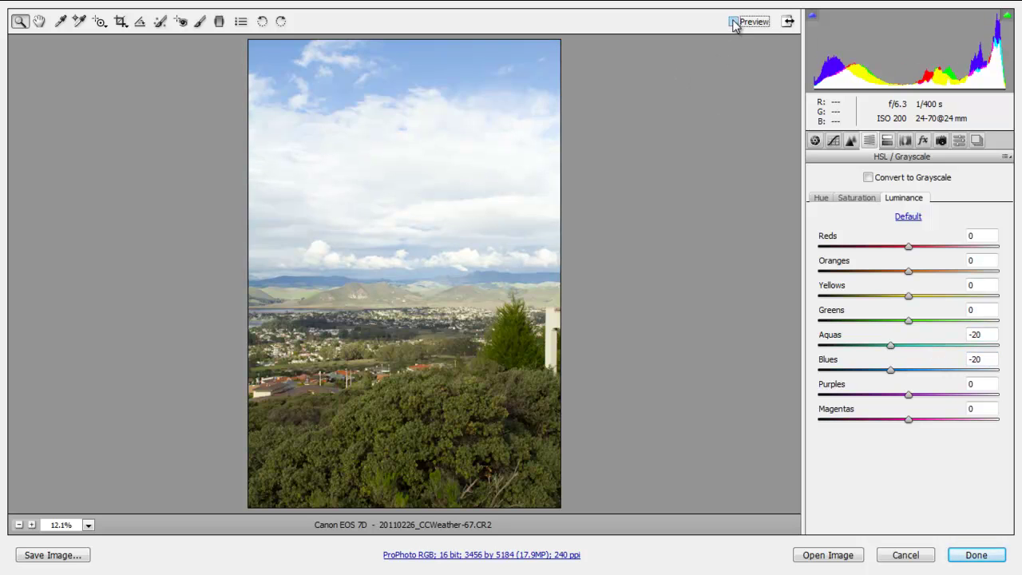
click(734, 22)
click(734, 21)
click(734, 22)
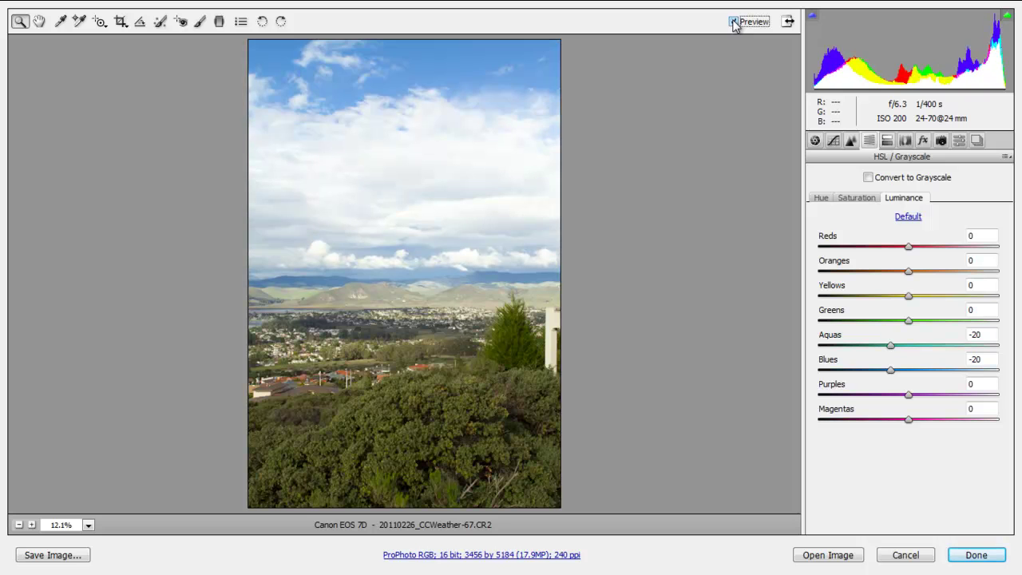
click(734, 21)
click(734, 21)
Save a Camera Raw preset named InstaPolarizer_medium containing only the HSL Adjustments subset.
click(960, 141)
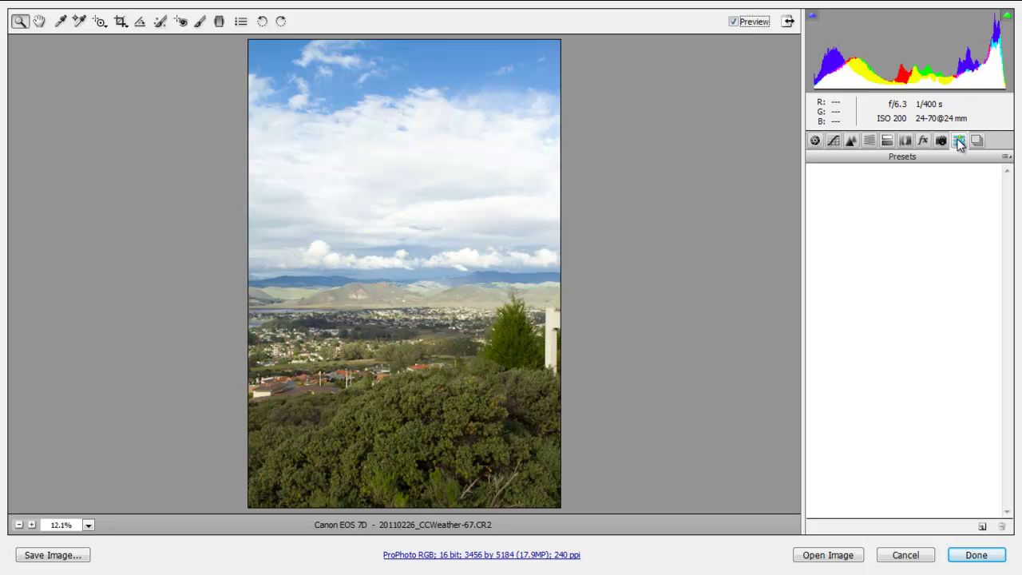
click(1006, 157)
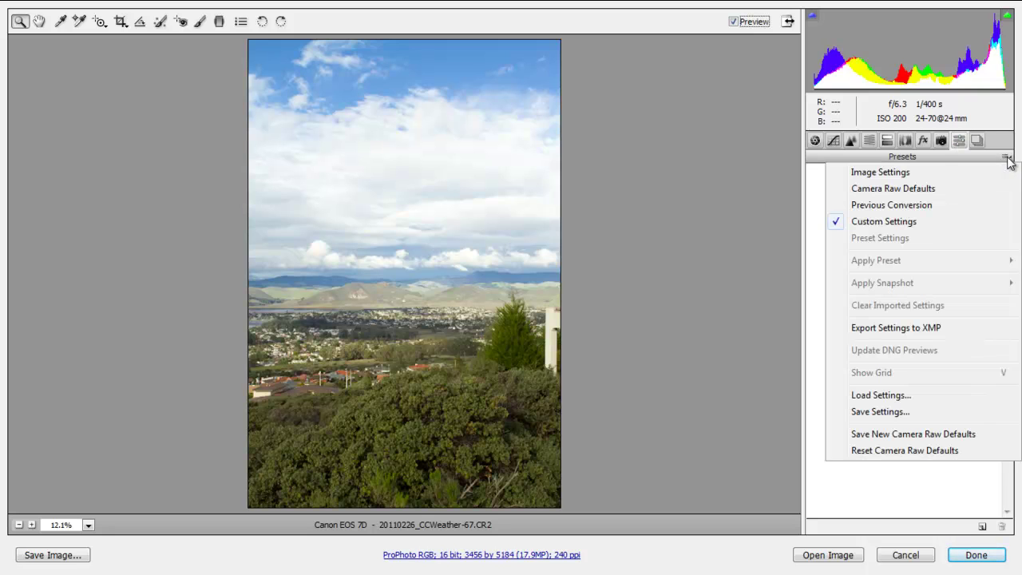
click(869, 413)
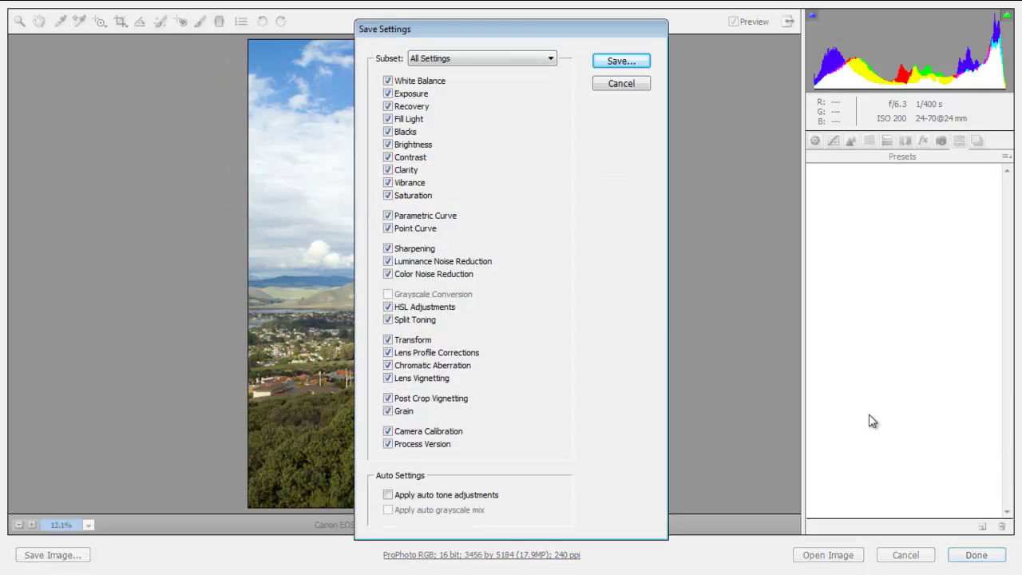
click(551, 57)
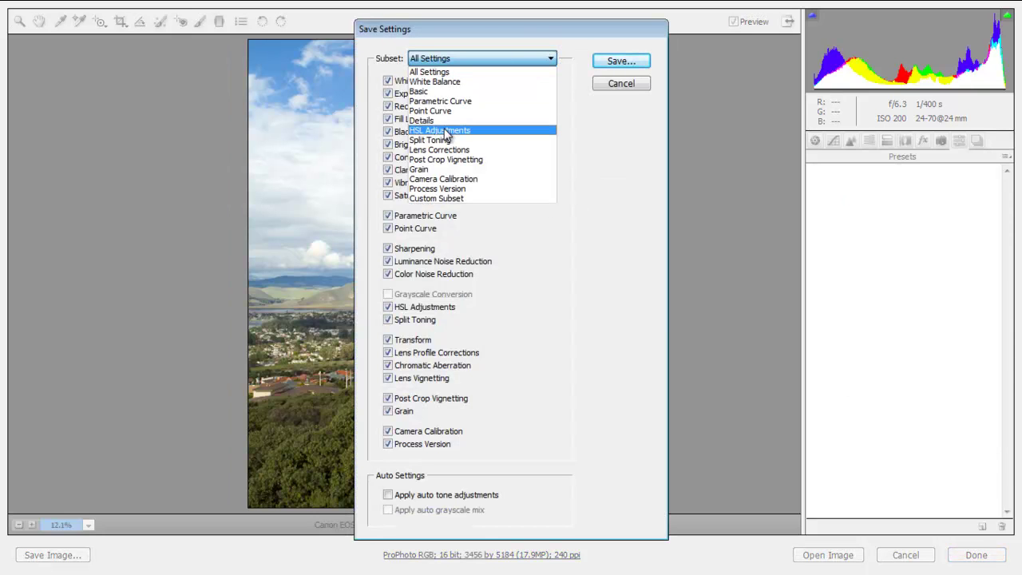
click(447, 131)
click(621, 63)
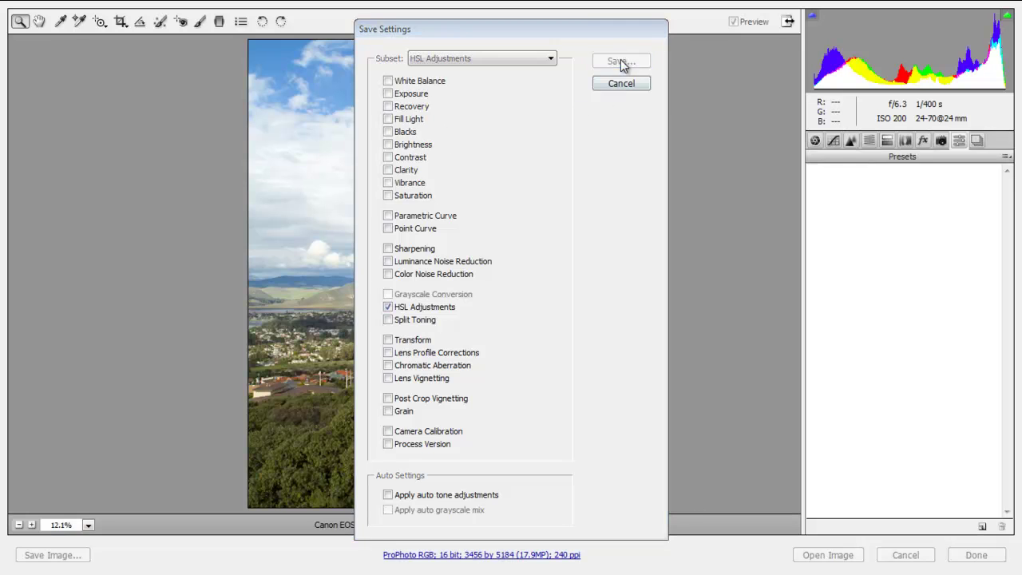
text(In)
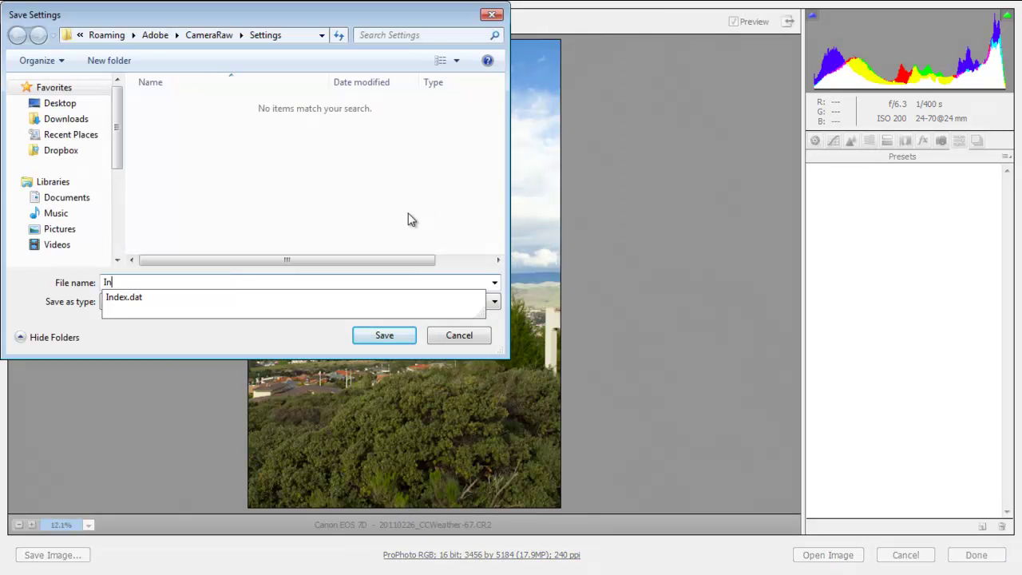
text(sta)
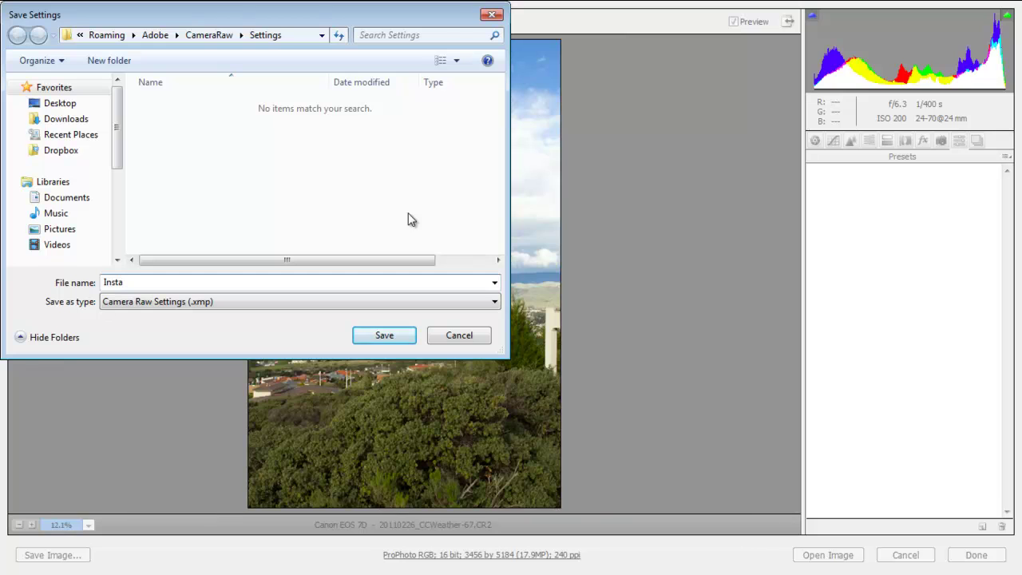
text(Polarizer_medium)
click(385, 334)
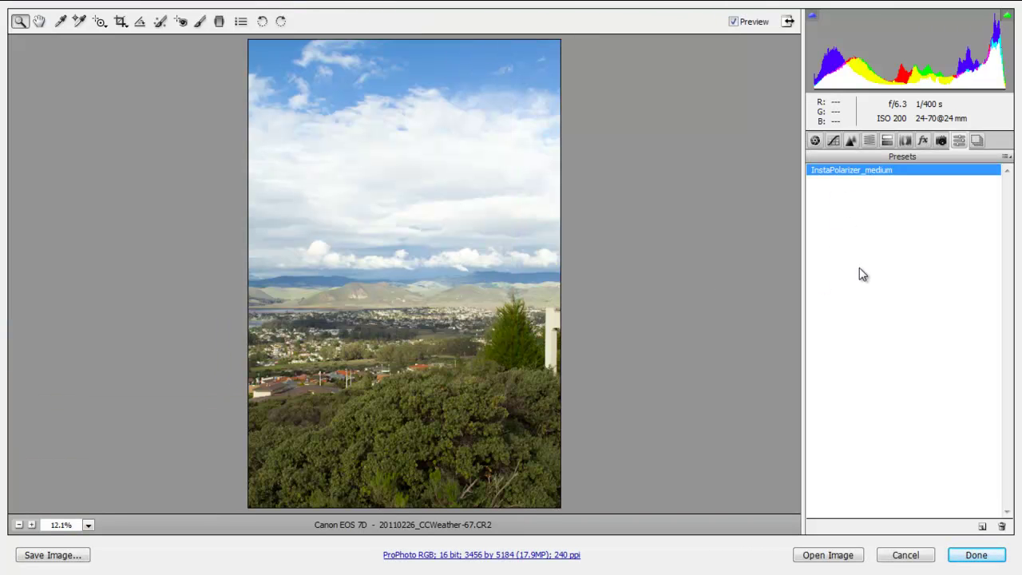
Close Camera Raw with Done and return to Lightroom's Develop module.
click(974, 554)
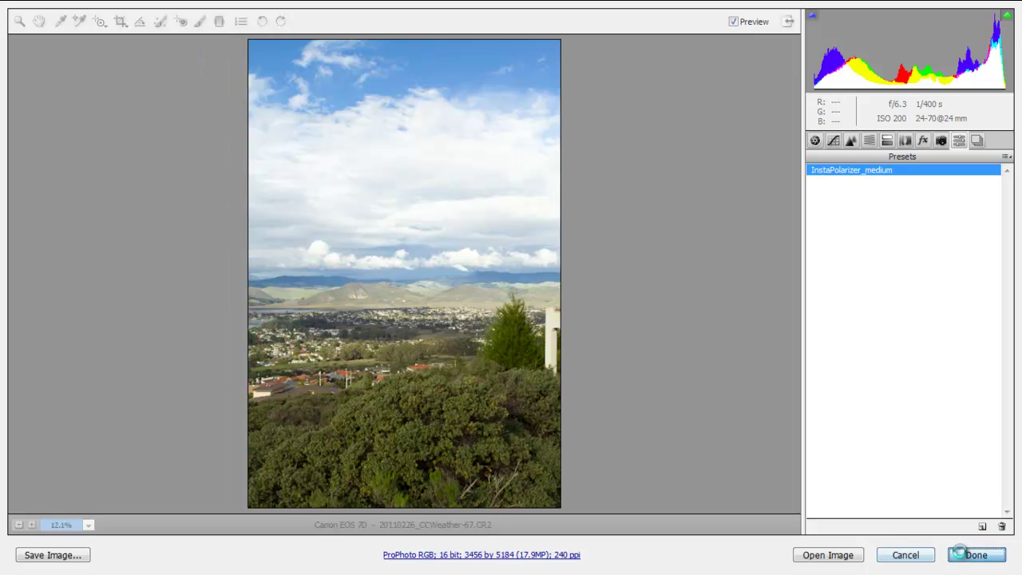